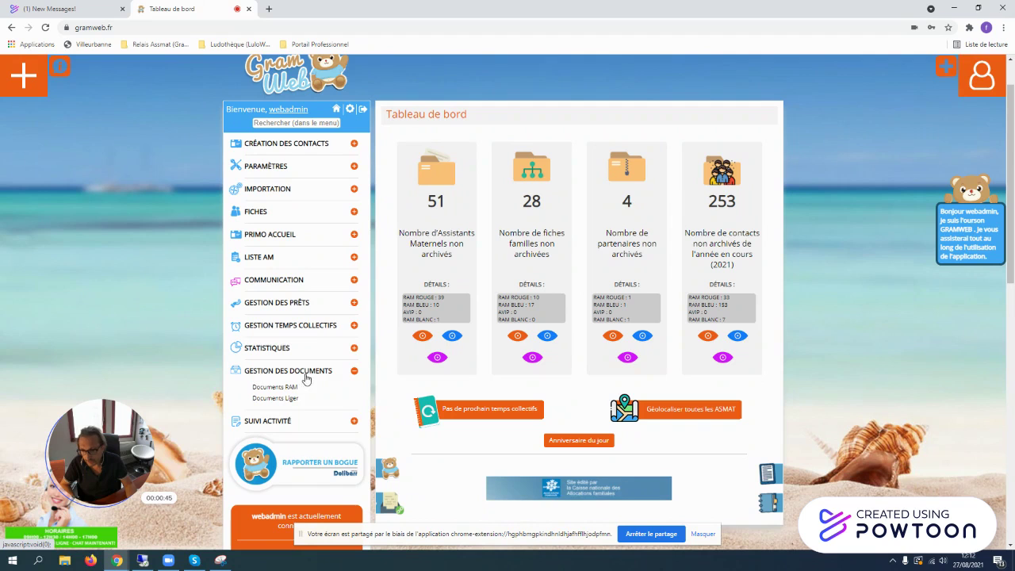
- Open the Documents Liger list in a separate browser tab and look through the supplied files
right_click(272, 398)
click(333, 407)
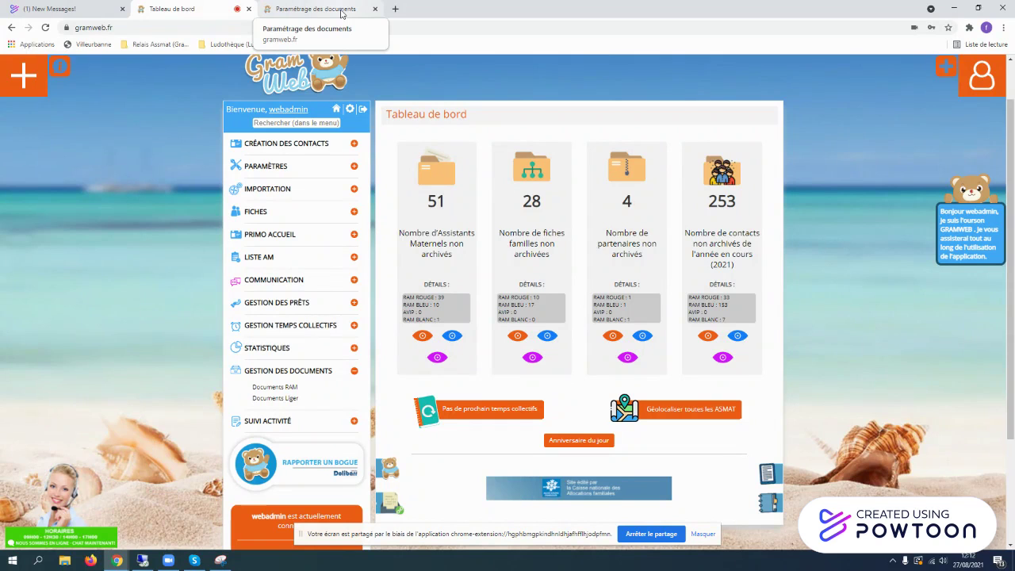
click(341, 10)
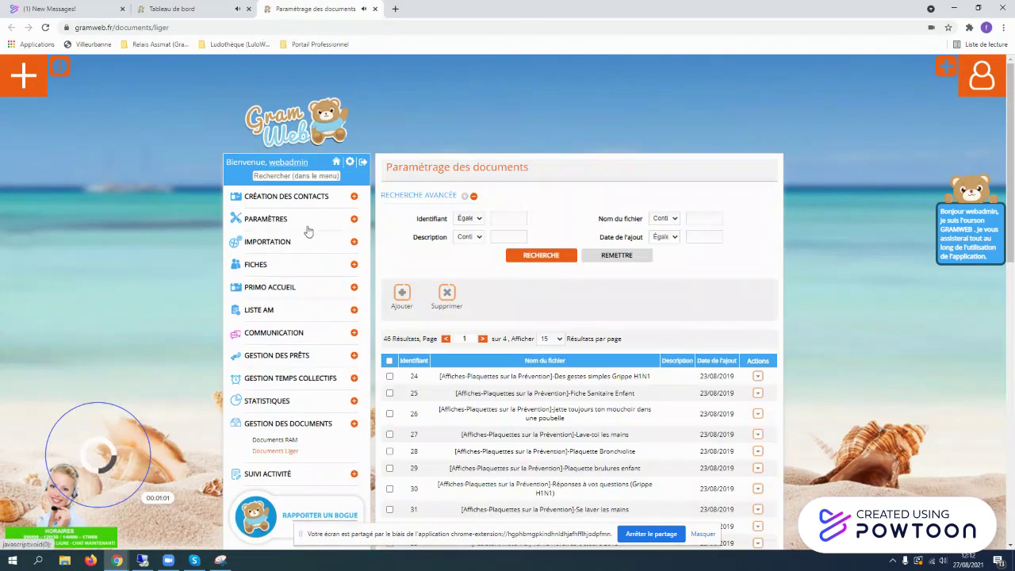
scroll(515, 325, down, 4)
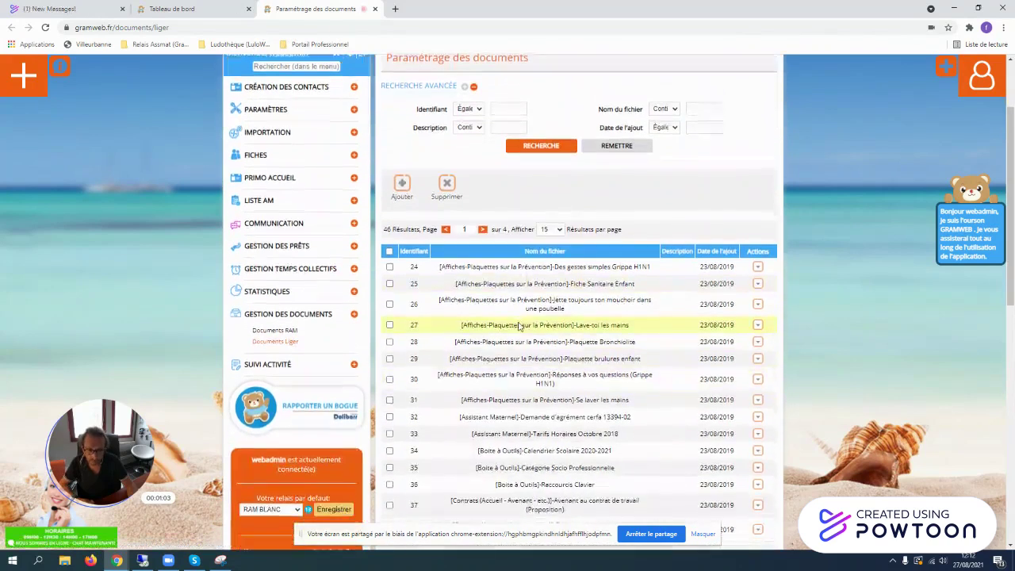
scroll(519, 325, up, 3)
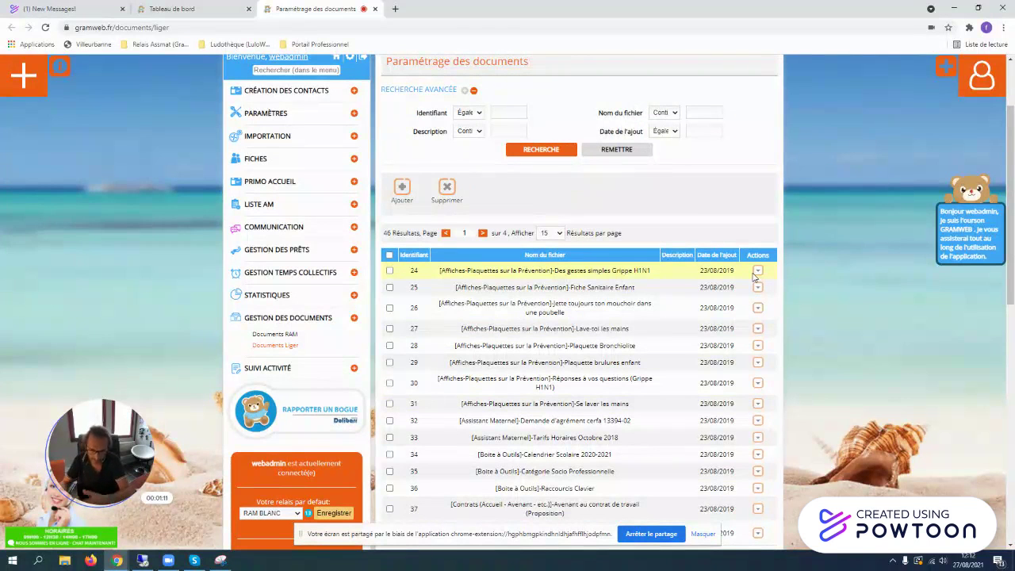
- Create a new entry in Documents RAM with the document name ESSAI and the description ESSAI
click(288, 337)
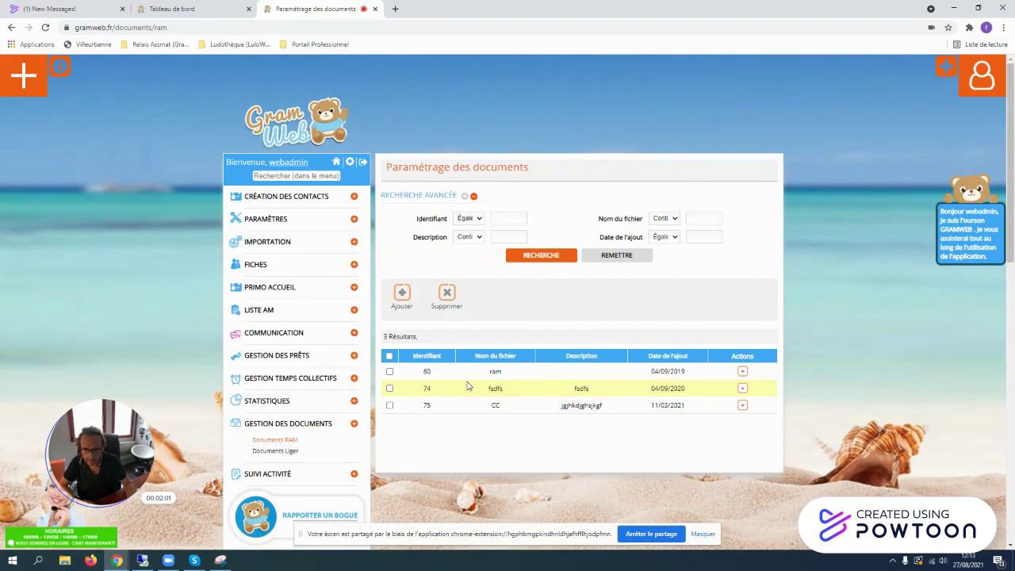
click(401, 297)
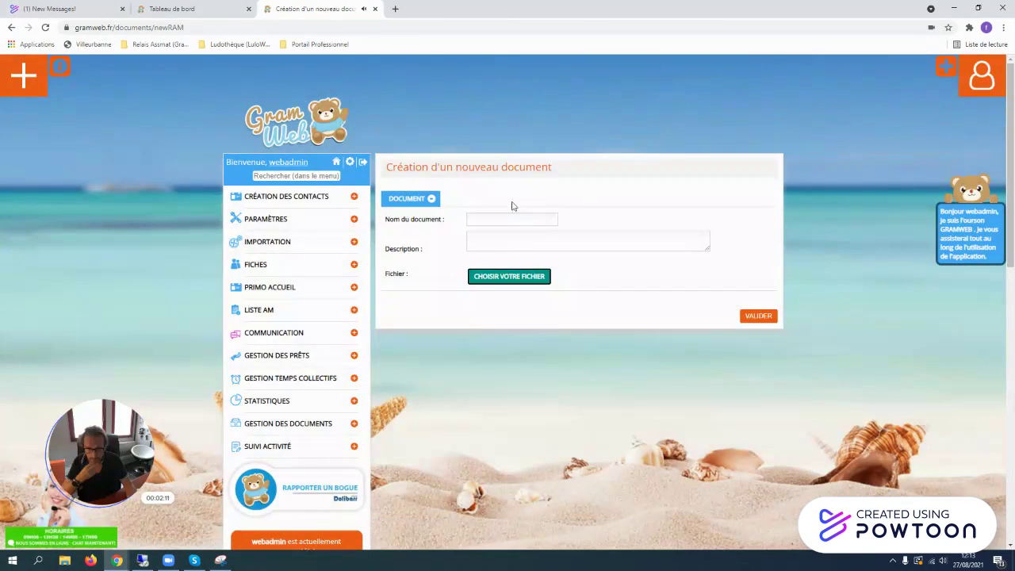
click(498, 220)
text(ESSAI)
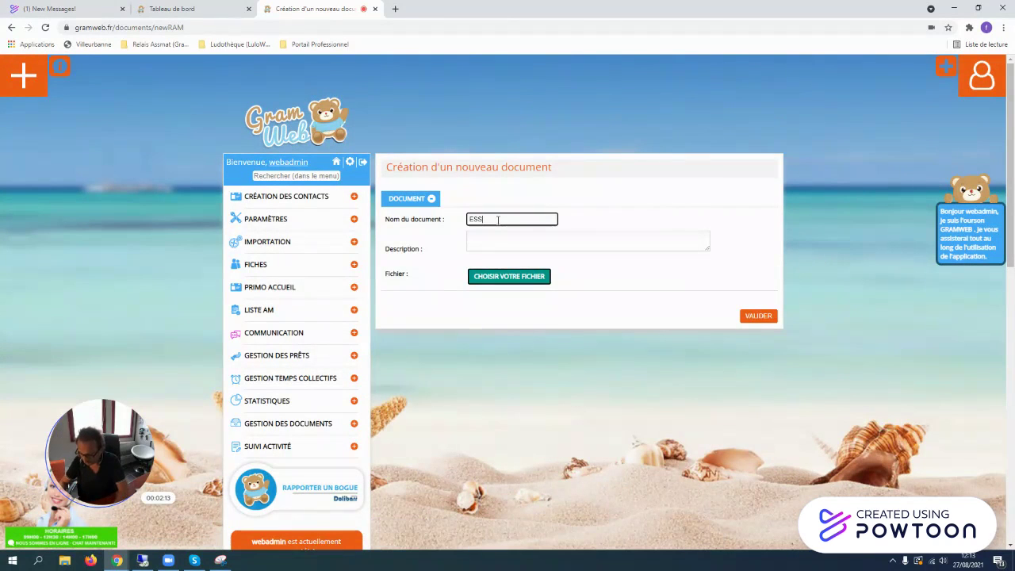
click(492, 239)
text(ESSAI)
- Attach gram web_nouveautés.pdf from the Bureau folder to the new document, submit it, and show the available actions for the ESSAI entry
click(525, 277)
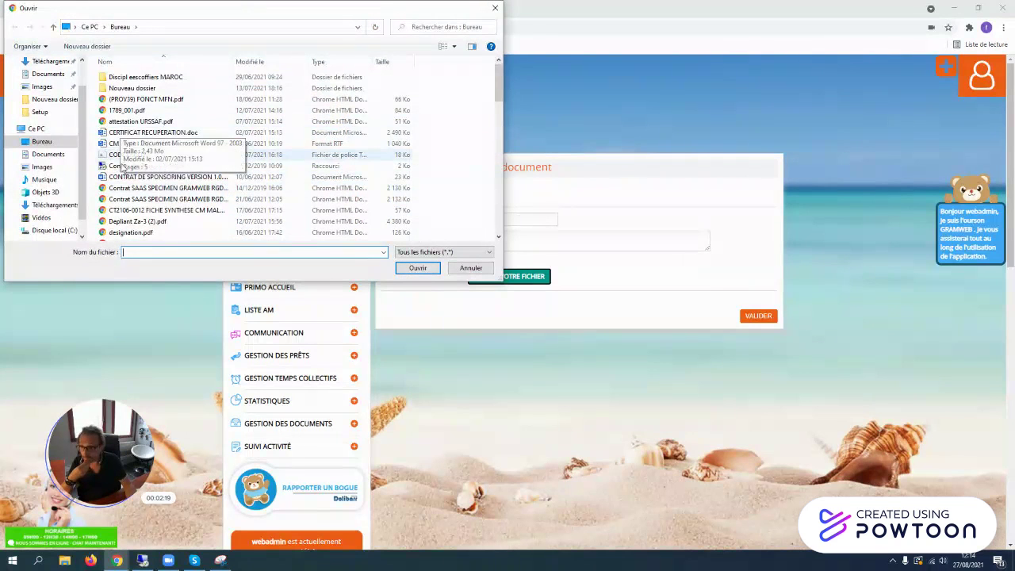
scroll(135, 151, down, 5)
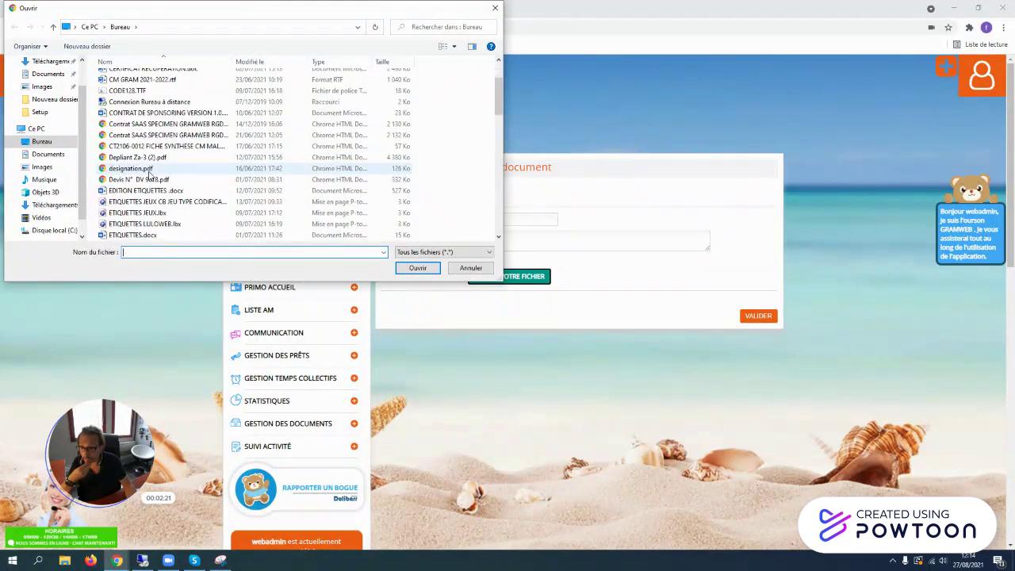
scroll(150, 174, down, 2)
scroll(162, 169, up, 1)
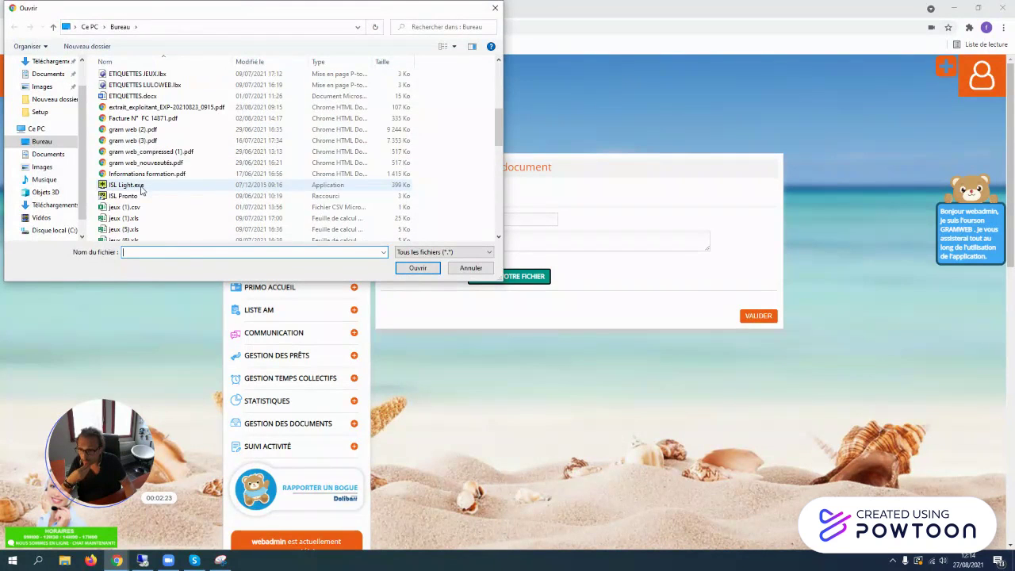
click(166, 165)
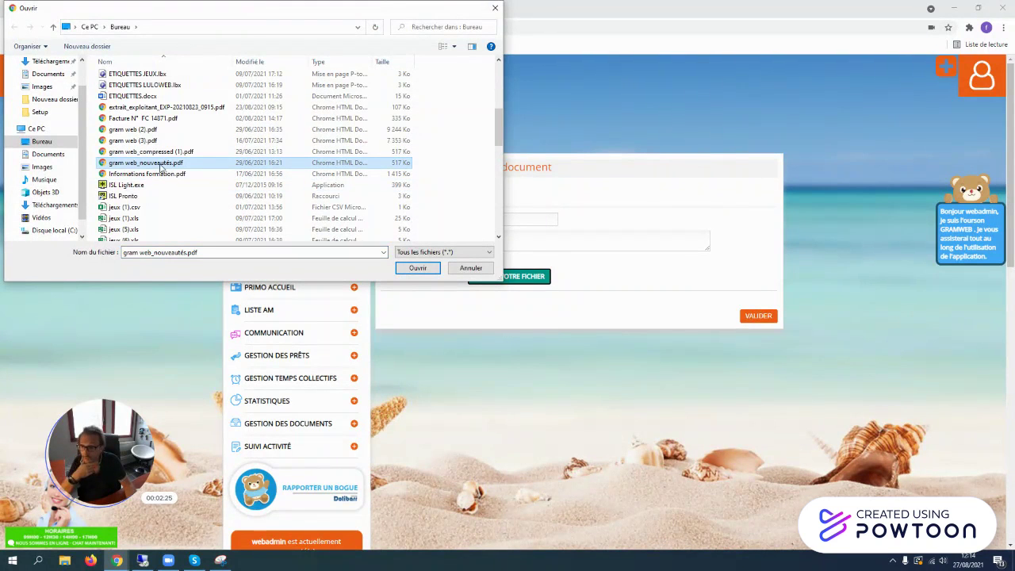
click(418, 269)
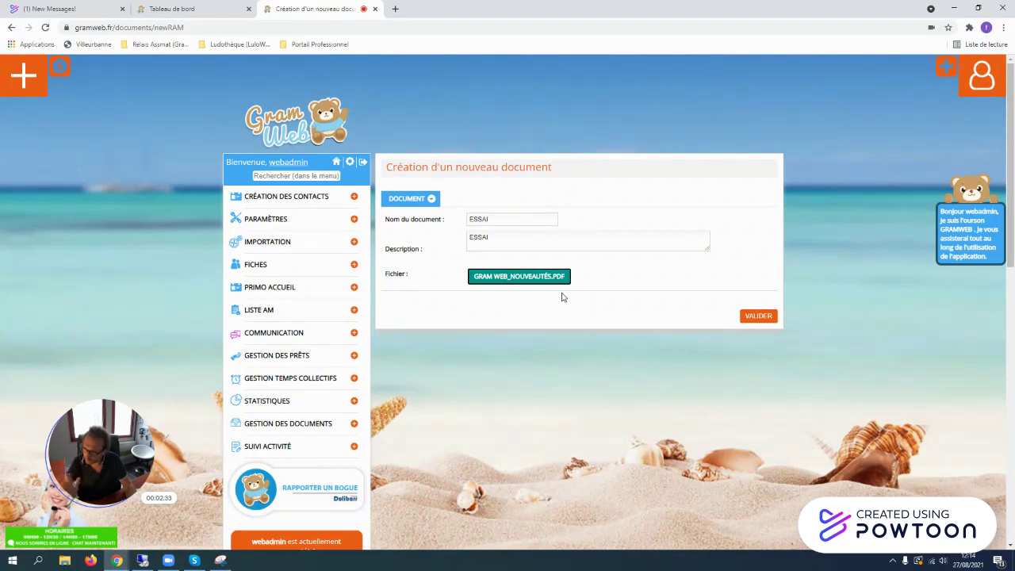
click(757, 317)
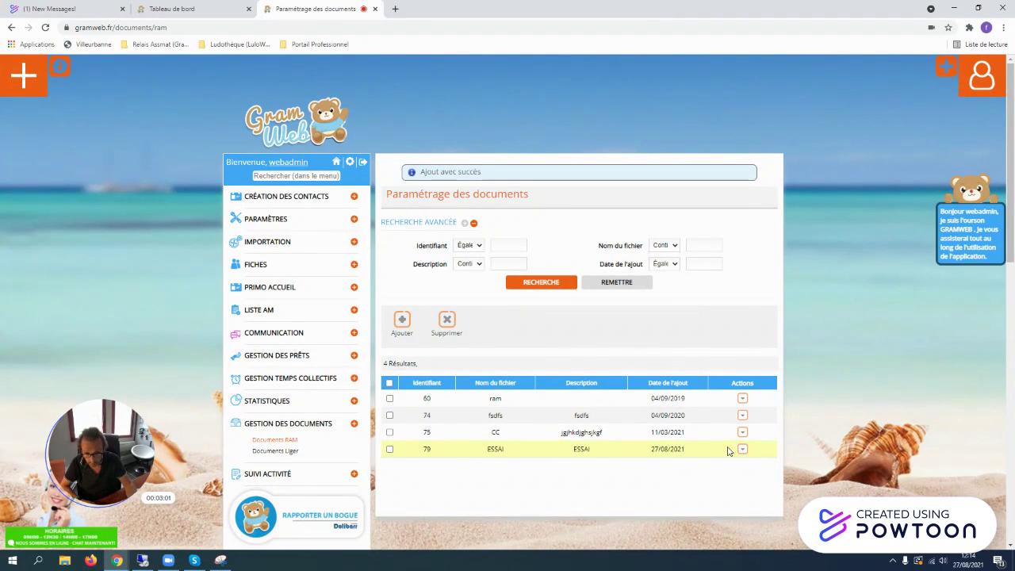
click(742, 449)
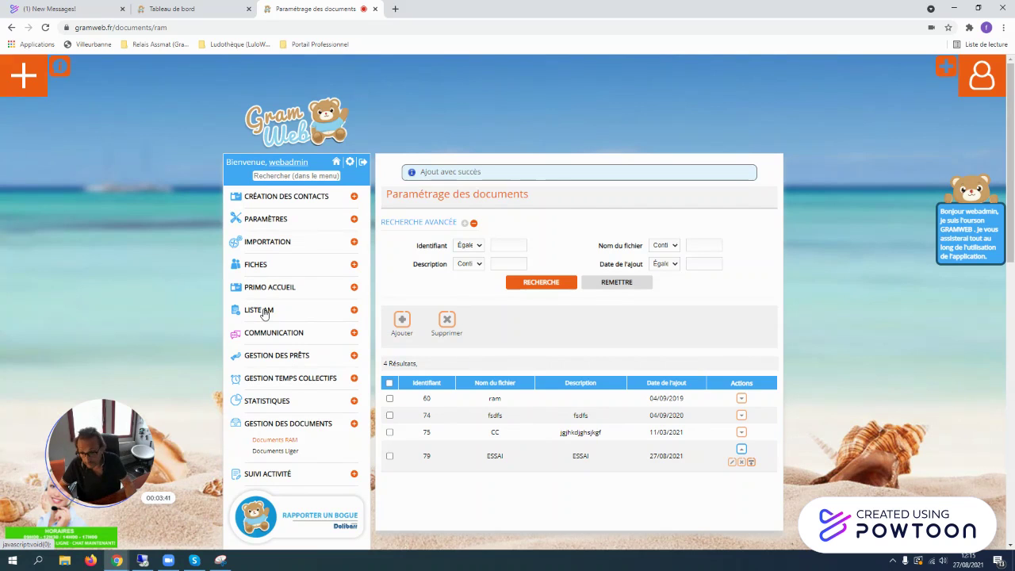
- Select the first record in the Assistants maternels list and start an email to that person
click(257, 266)
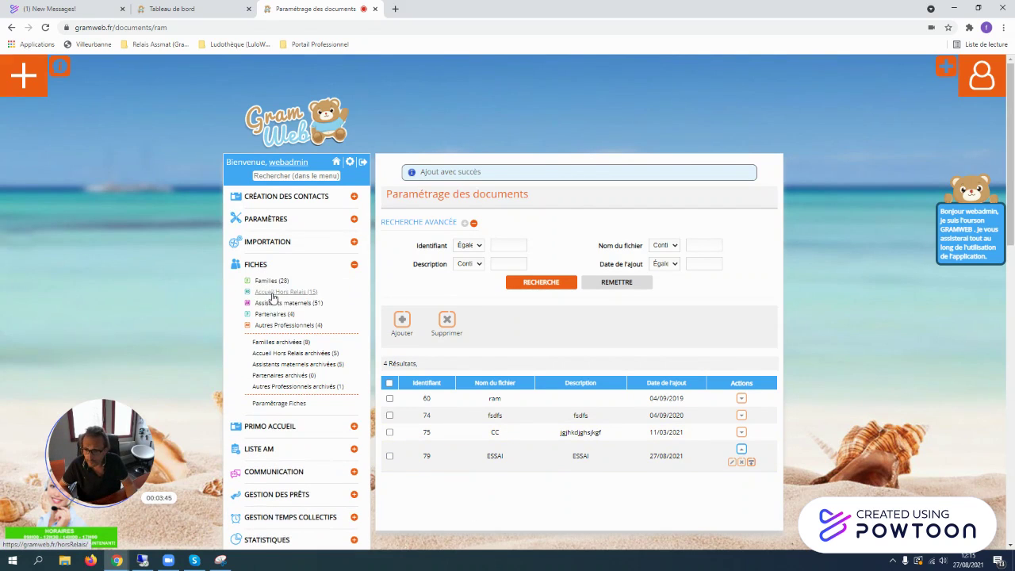
click(271, 304)
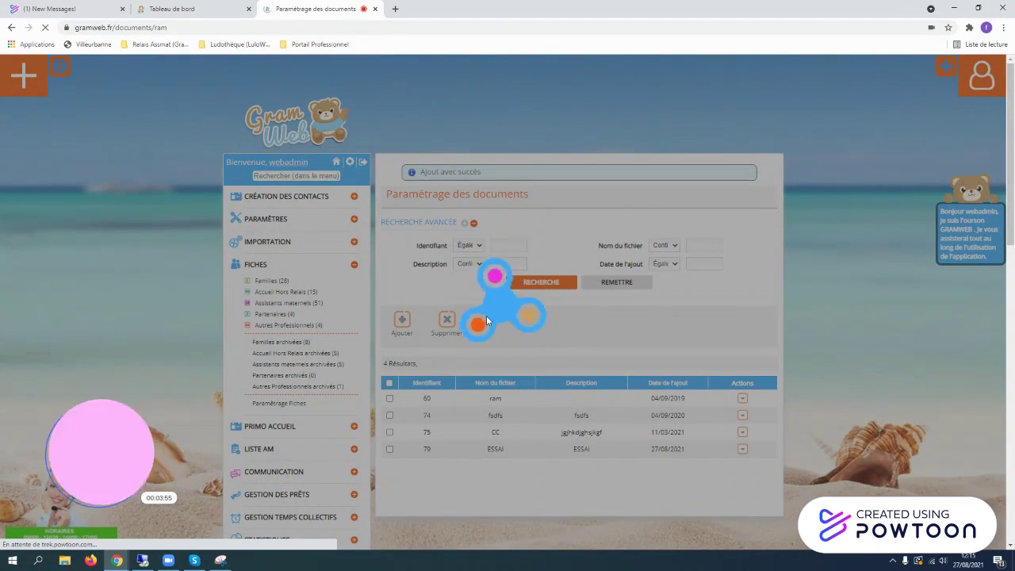
scroll(486, 315, down, 2)
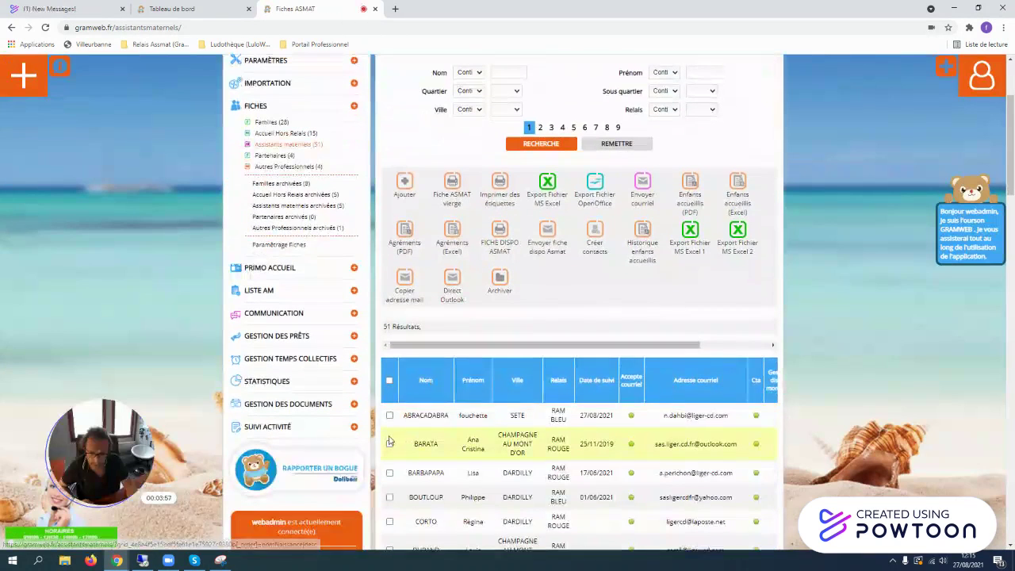
click(390, 416)
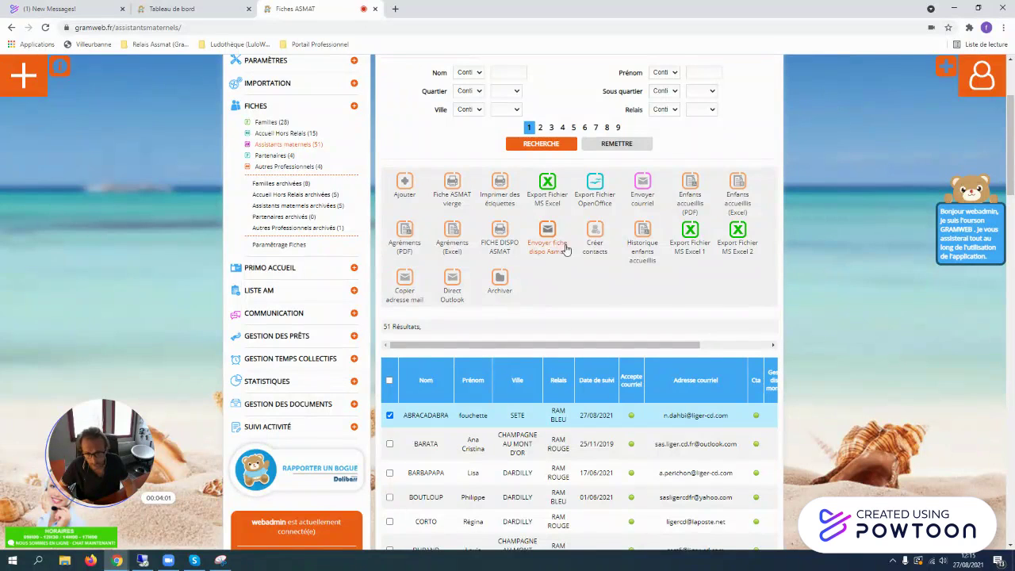
click(643, 183)
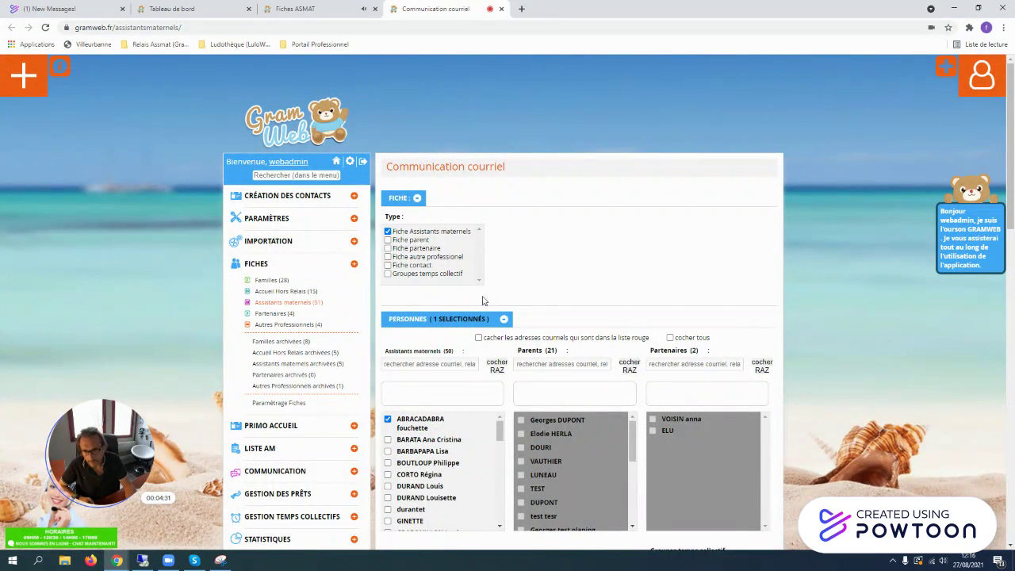
- Review the email form's sender section and its subject and copied-user section, collapsing each one again
scroll(485, 303, down, 6)
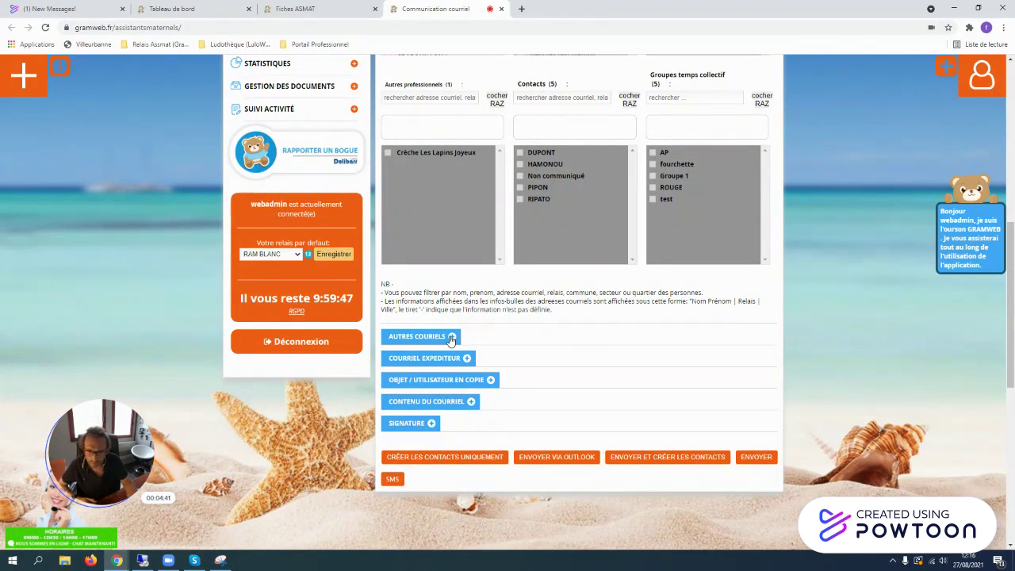
click(449, 359)
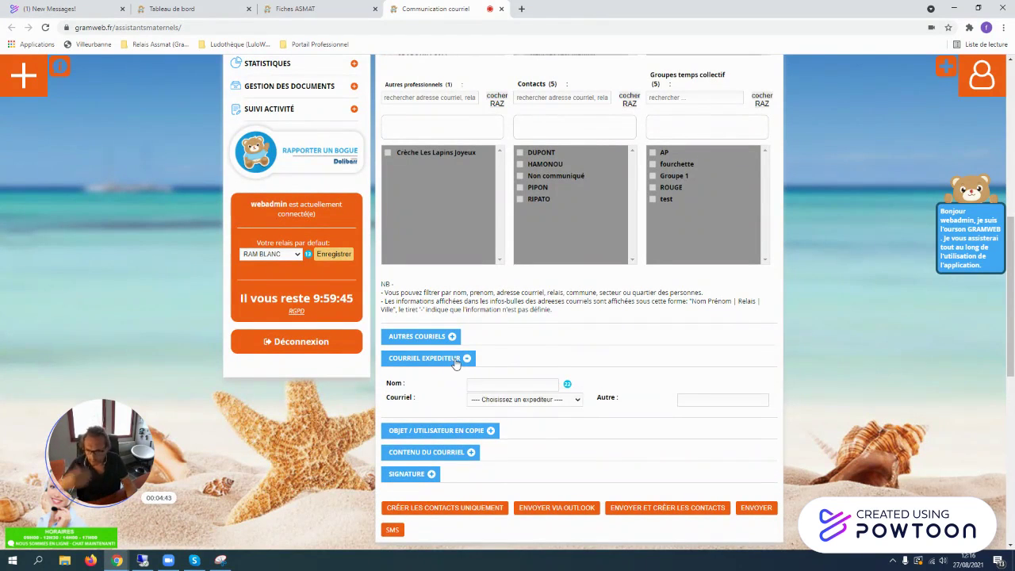
click(456, 361)
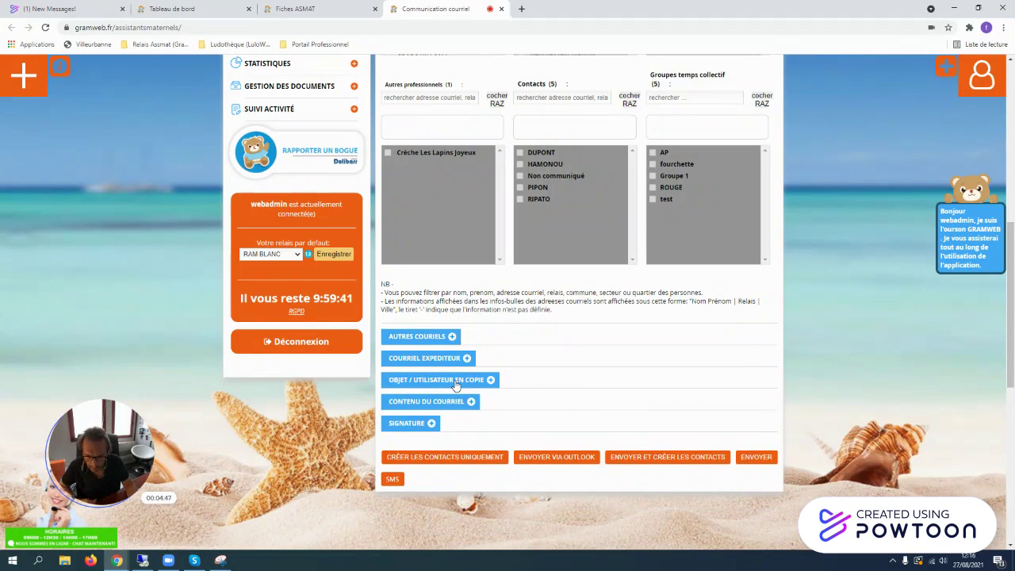
click(456, 384)
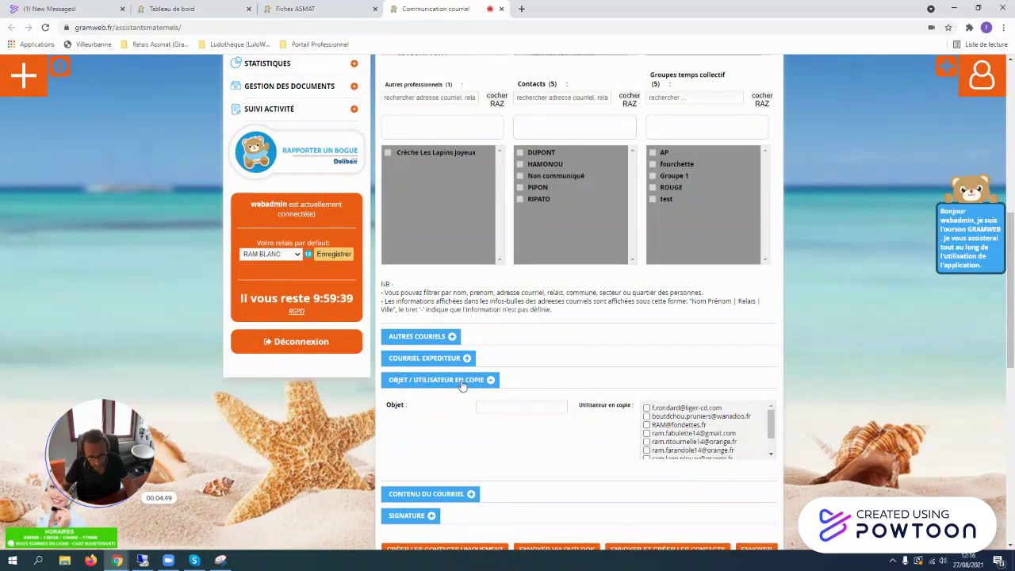
click(464, 381)
- Expand the email's content section and attach the stored RAM document ESSAI
click(453, 403)
click(462, 402)
click(432, 406)
scroll(432, 401, down, 3)
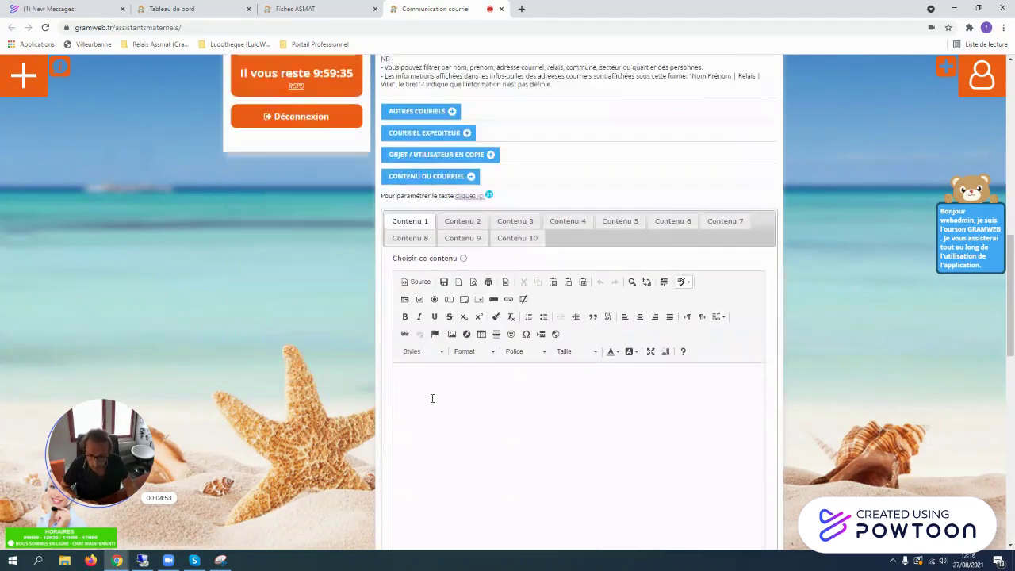
scroll(456, 382, down, 3)
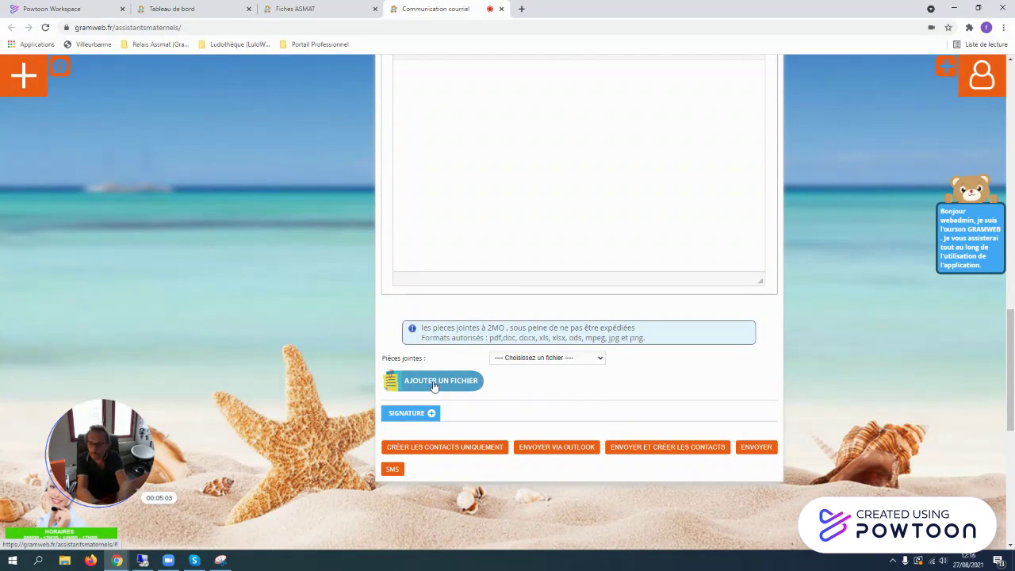
click(597, 358)
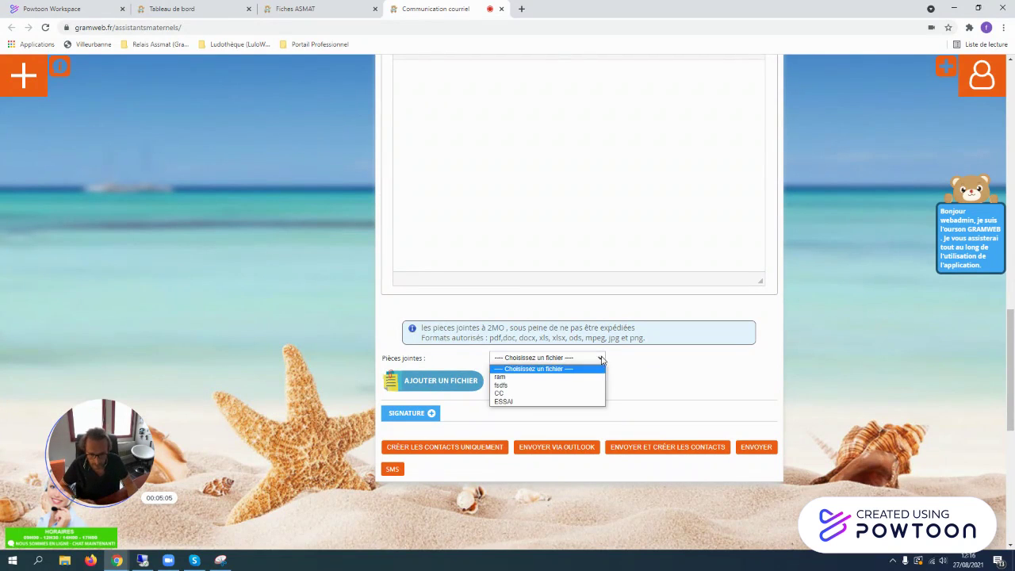
click(521, 402)
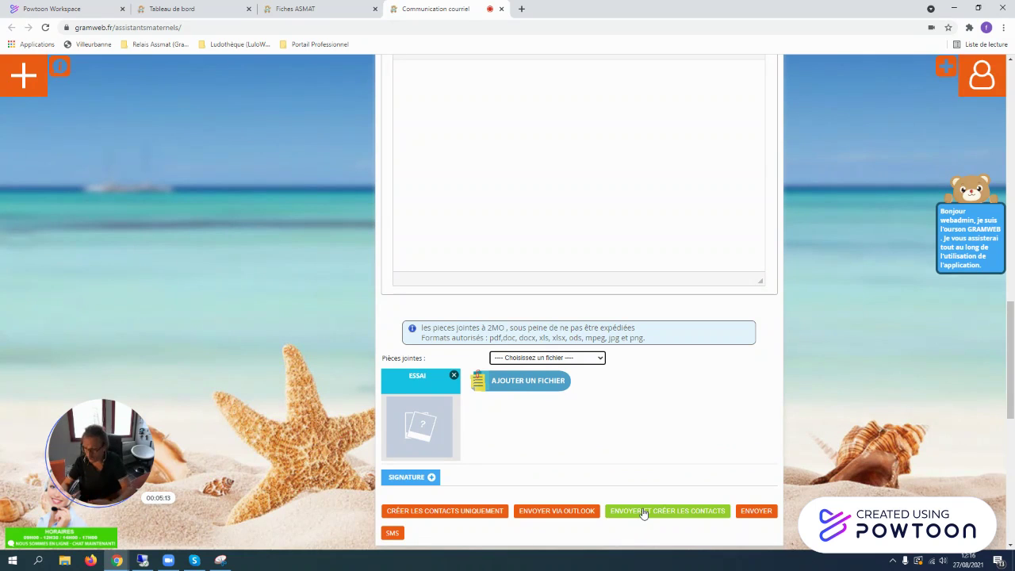
- Reveal the Gestion des documents entries, and return to the email's attachments to review them
scroll(442, 299, up, 6)
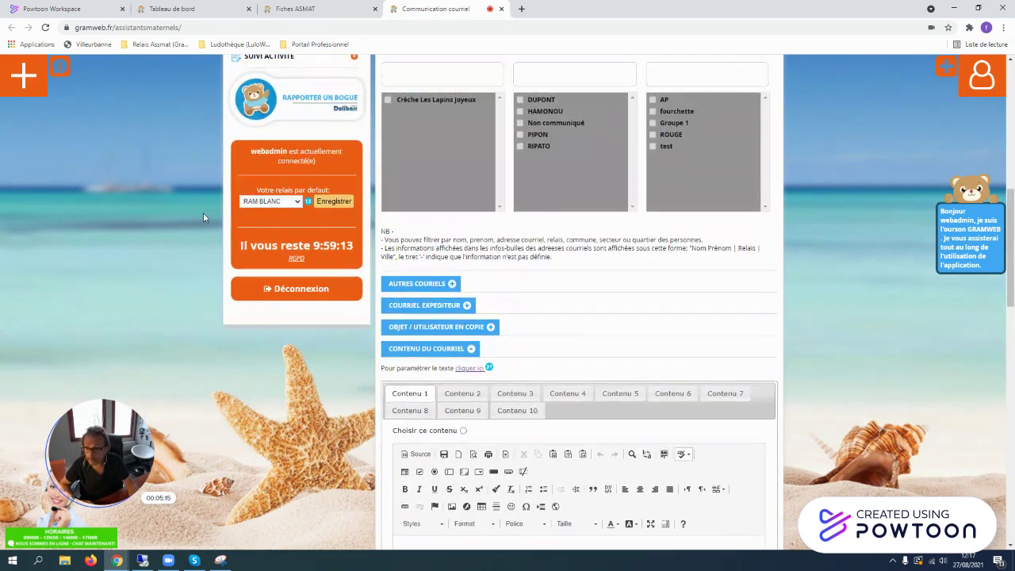
scroll(203, 213, up, 4)
click(275, 245)
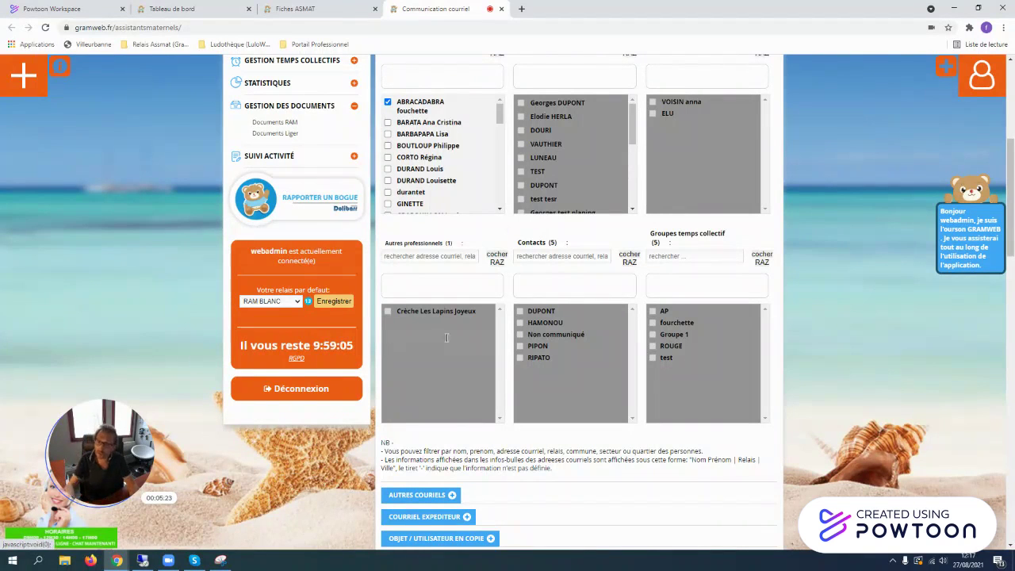
scroll(484, 429, down, 2)
scroll(484, 430, down, 3)
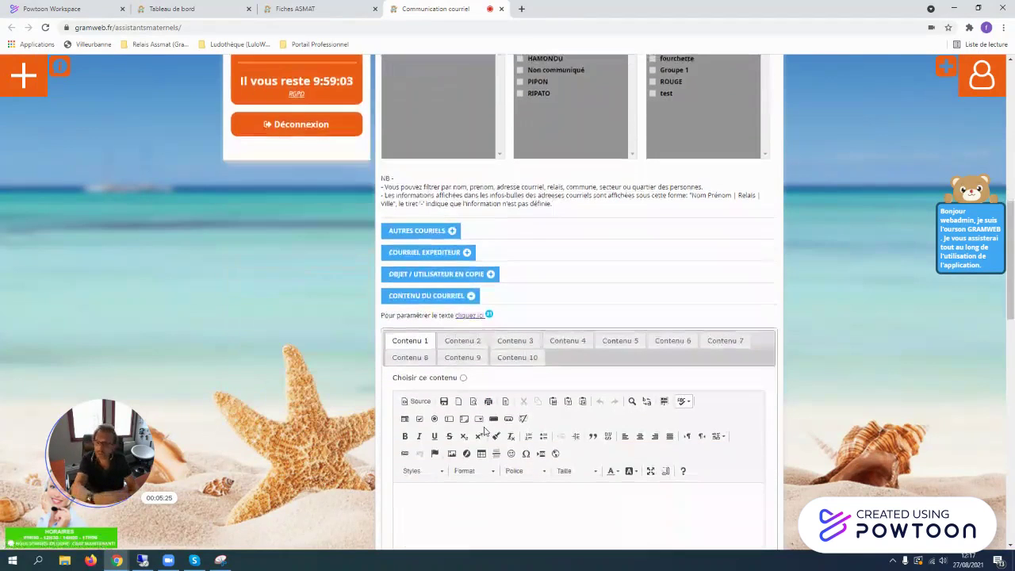
scroll(484, 408, down, 3)
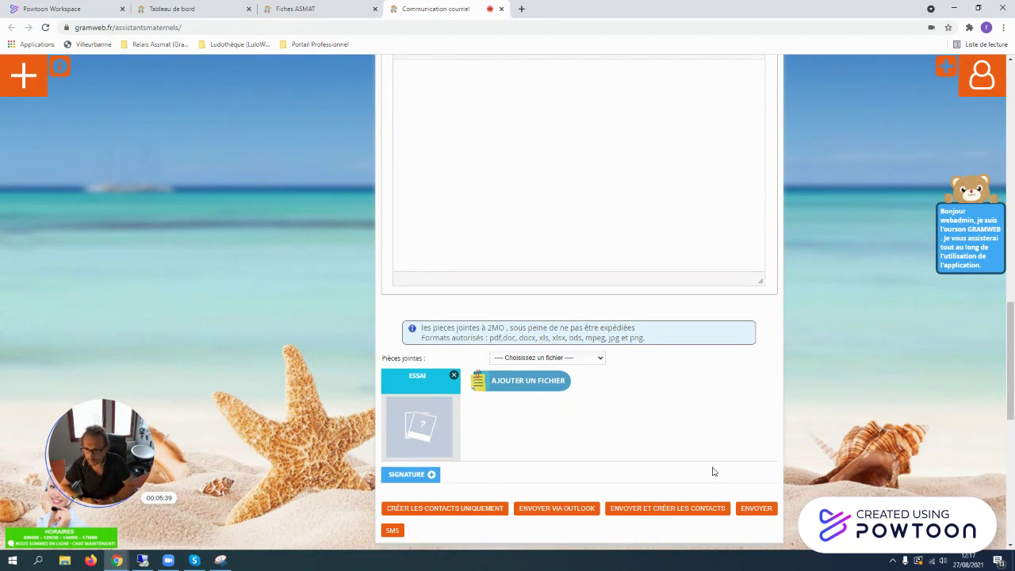
- Reveal the Communication entries, including the email and SMS tracking option
scroll(278, 306, up, 10)
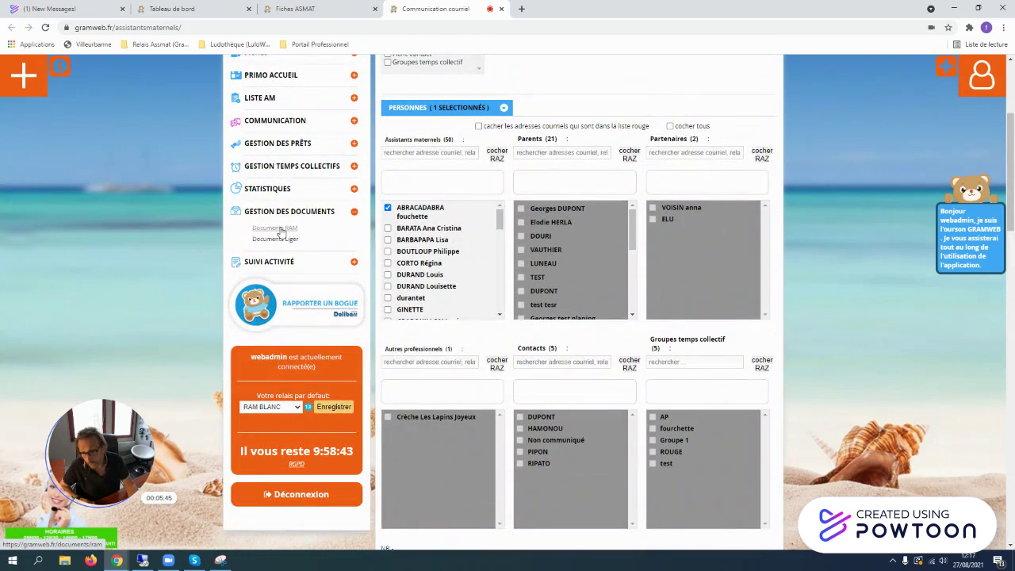
scroll(295, 228, up, 3)
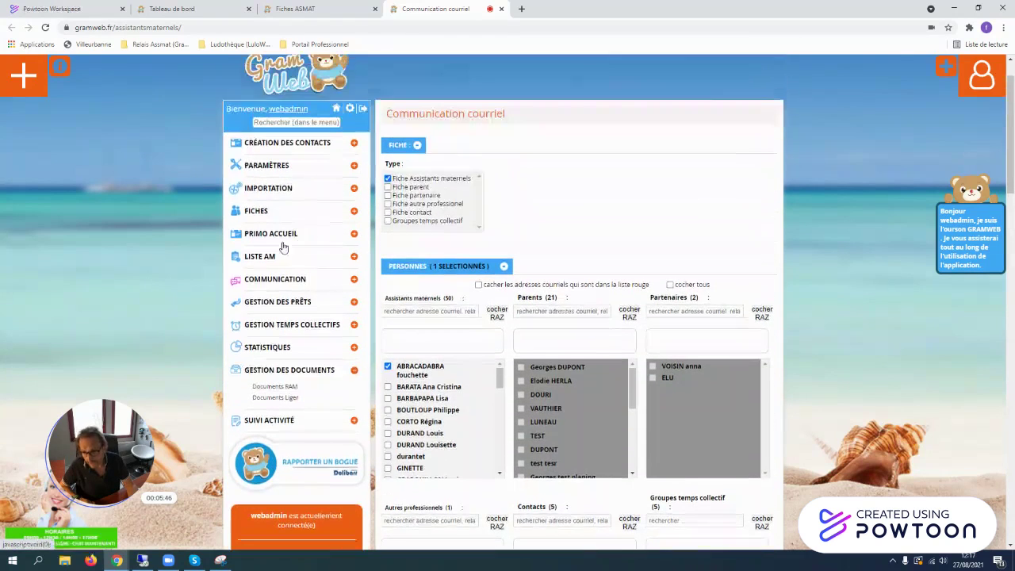
click(272, 281)
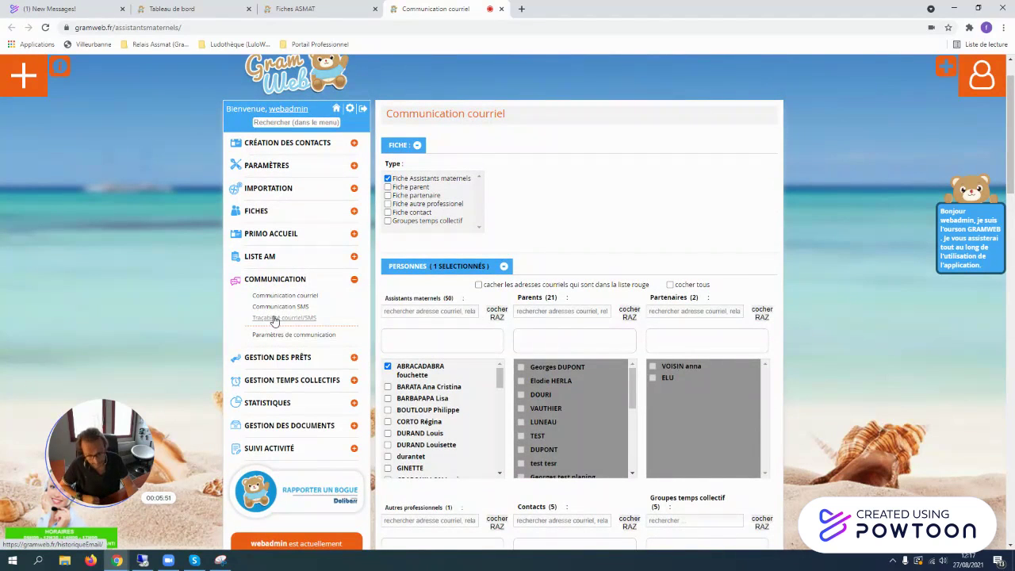